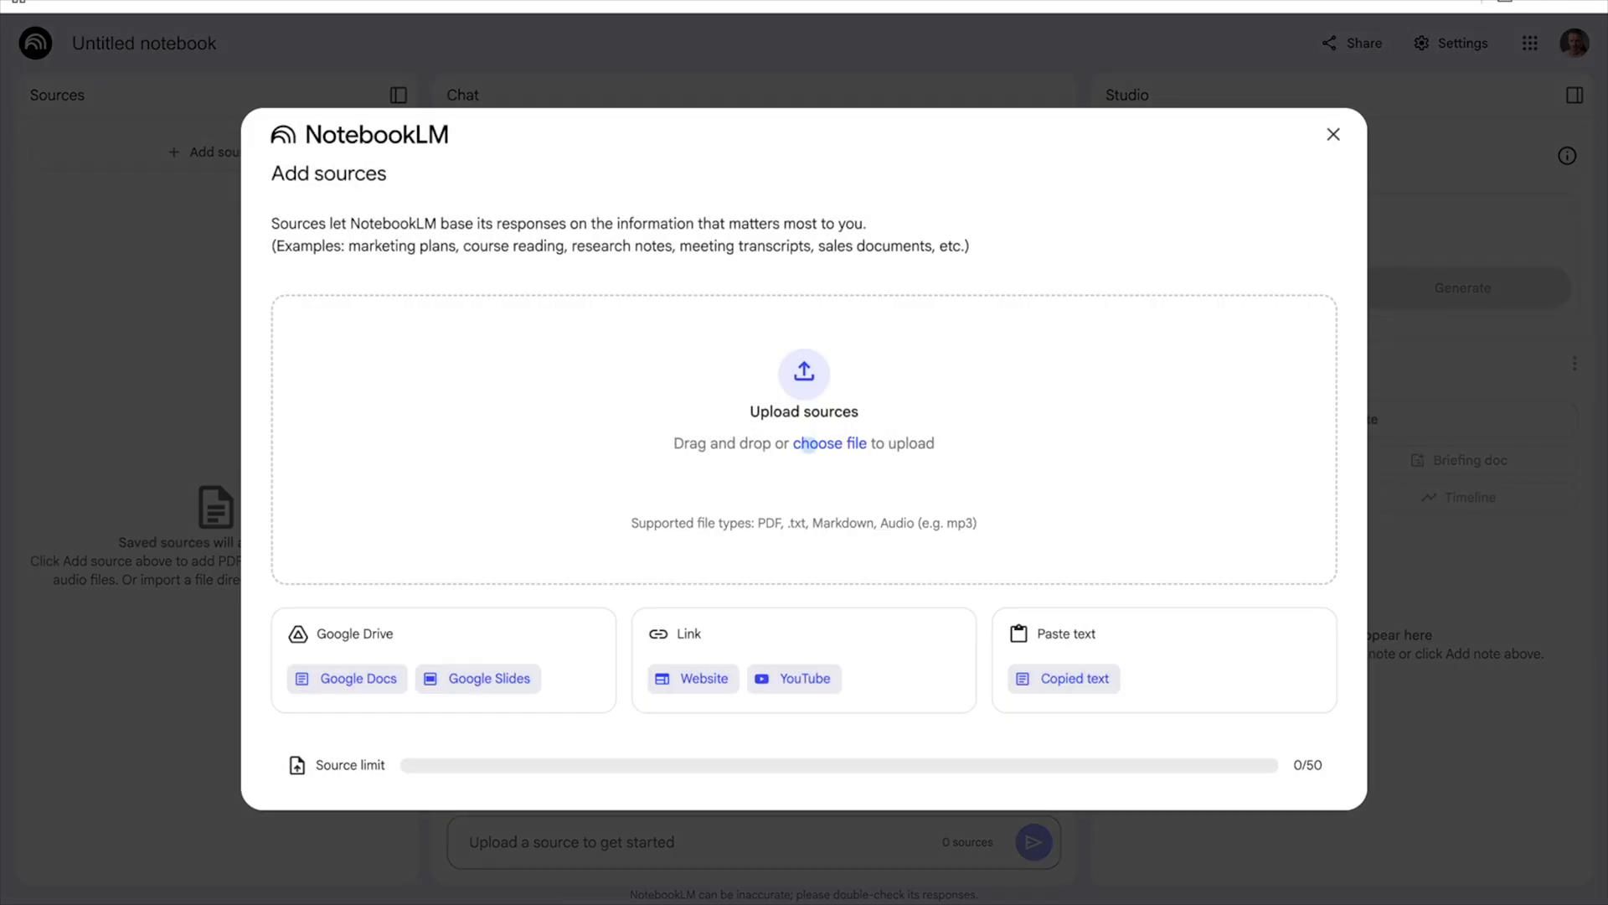
Upload all four report PDFs from the Reports folder as notebook sources.
click(807, 444)
drag(637, 247, 634, 131)
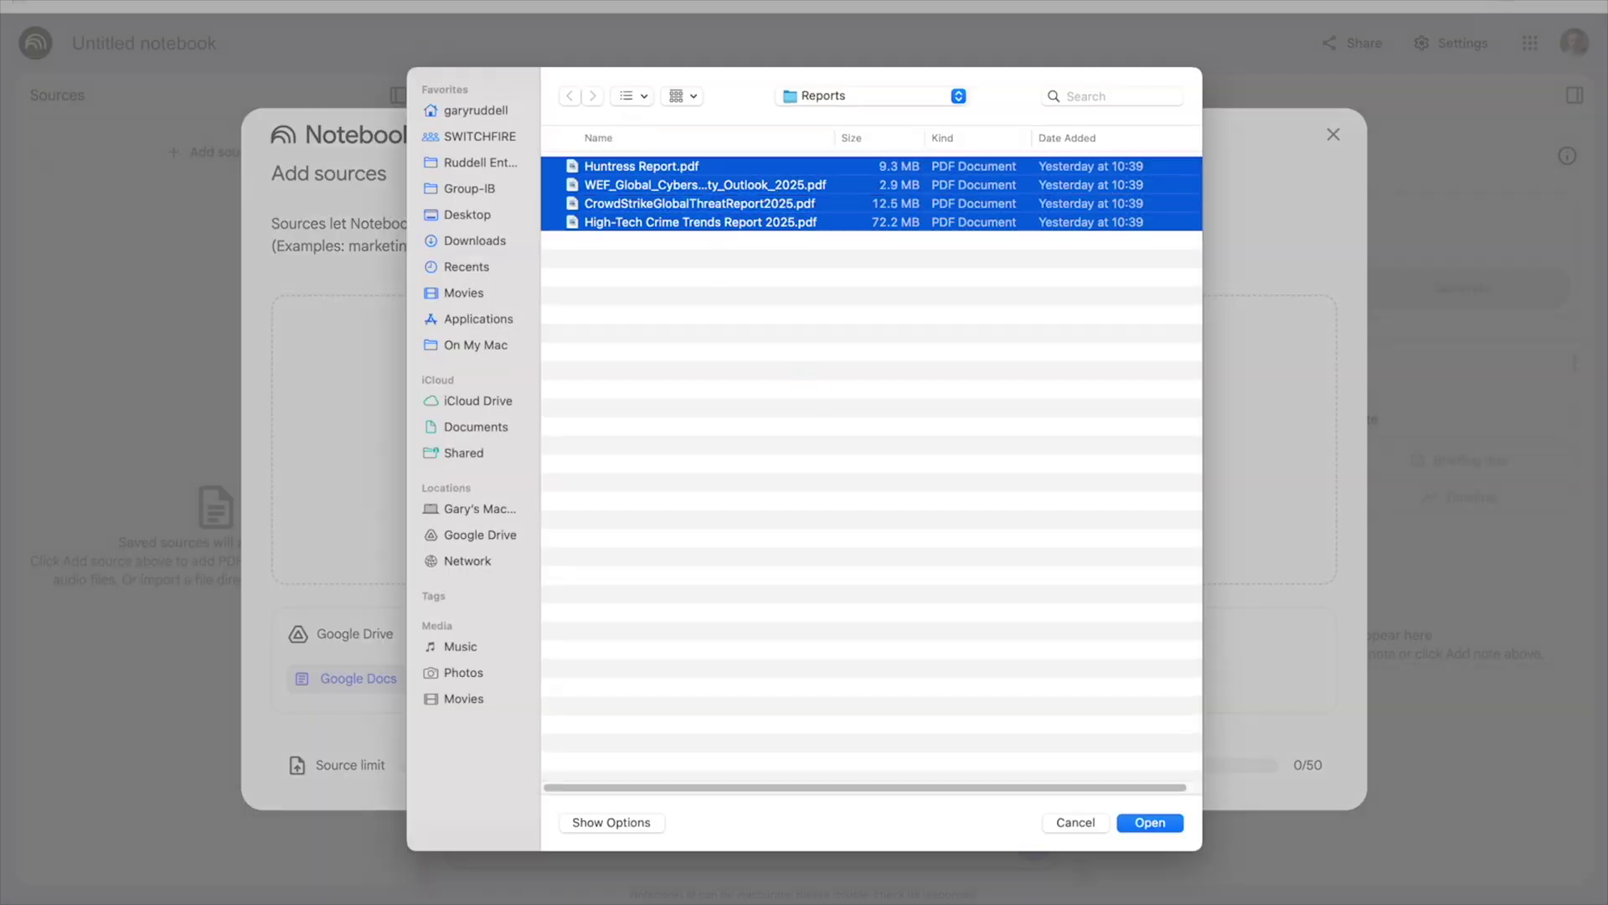
key(Return)
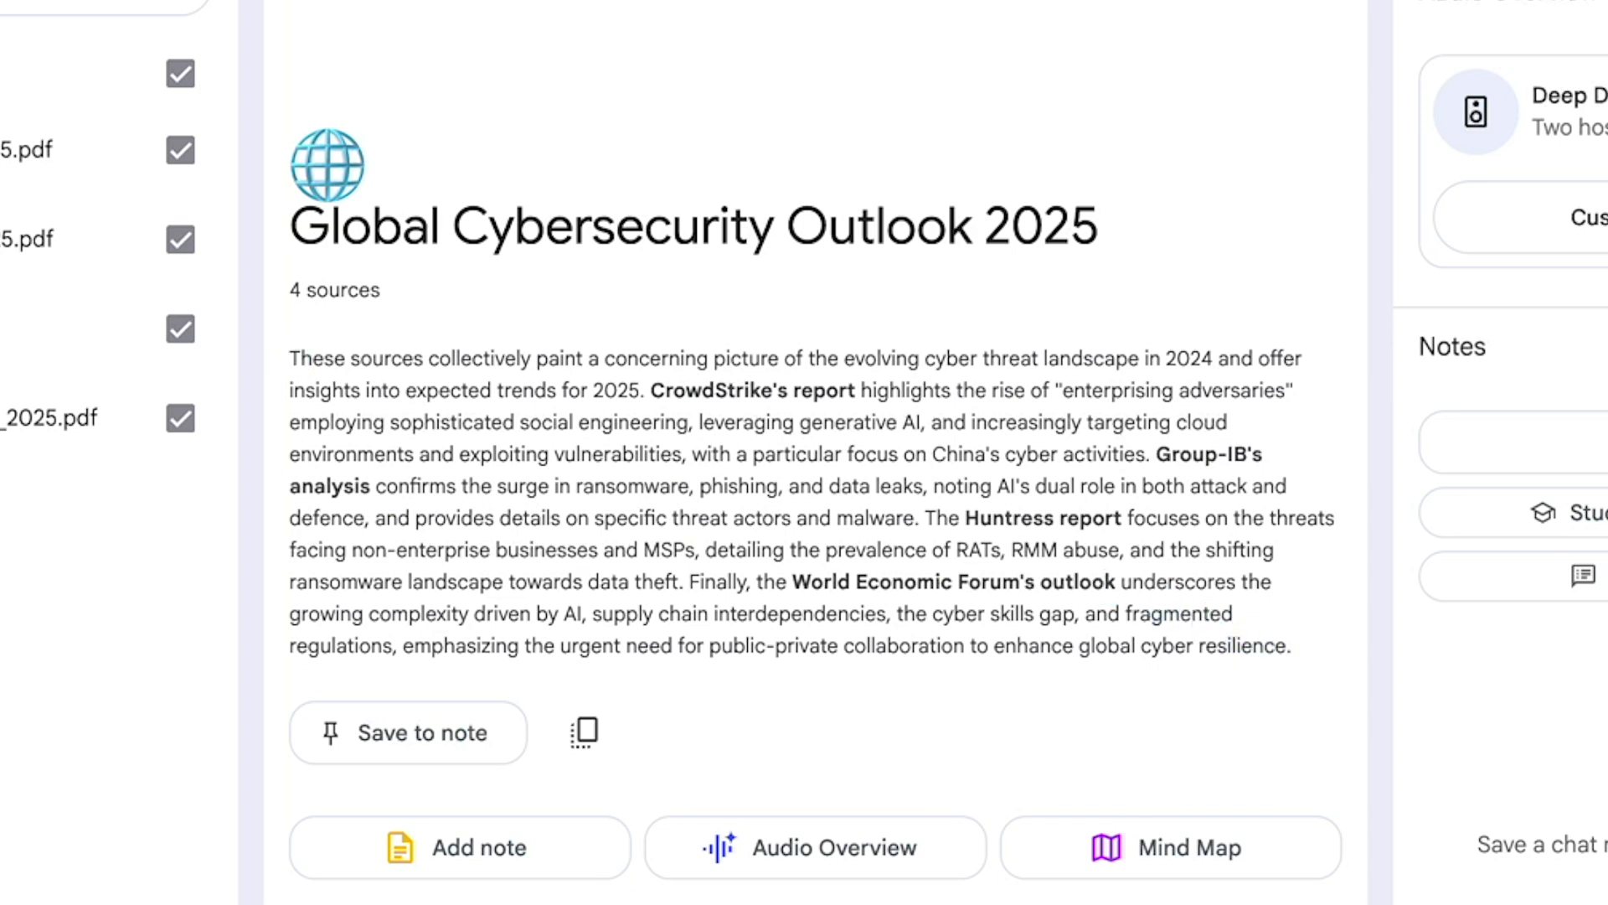
Highlight the title 'Global Cybersecurity Outlook 2025' and the CrowdStrike and World Economic Forum summary passages.
drag(372, 226, 974, 227)
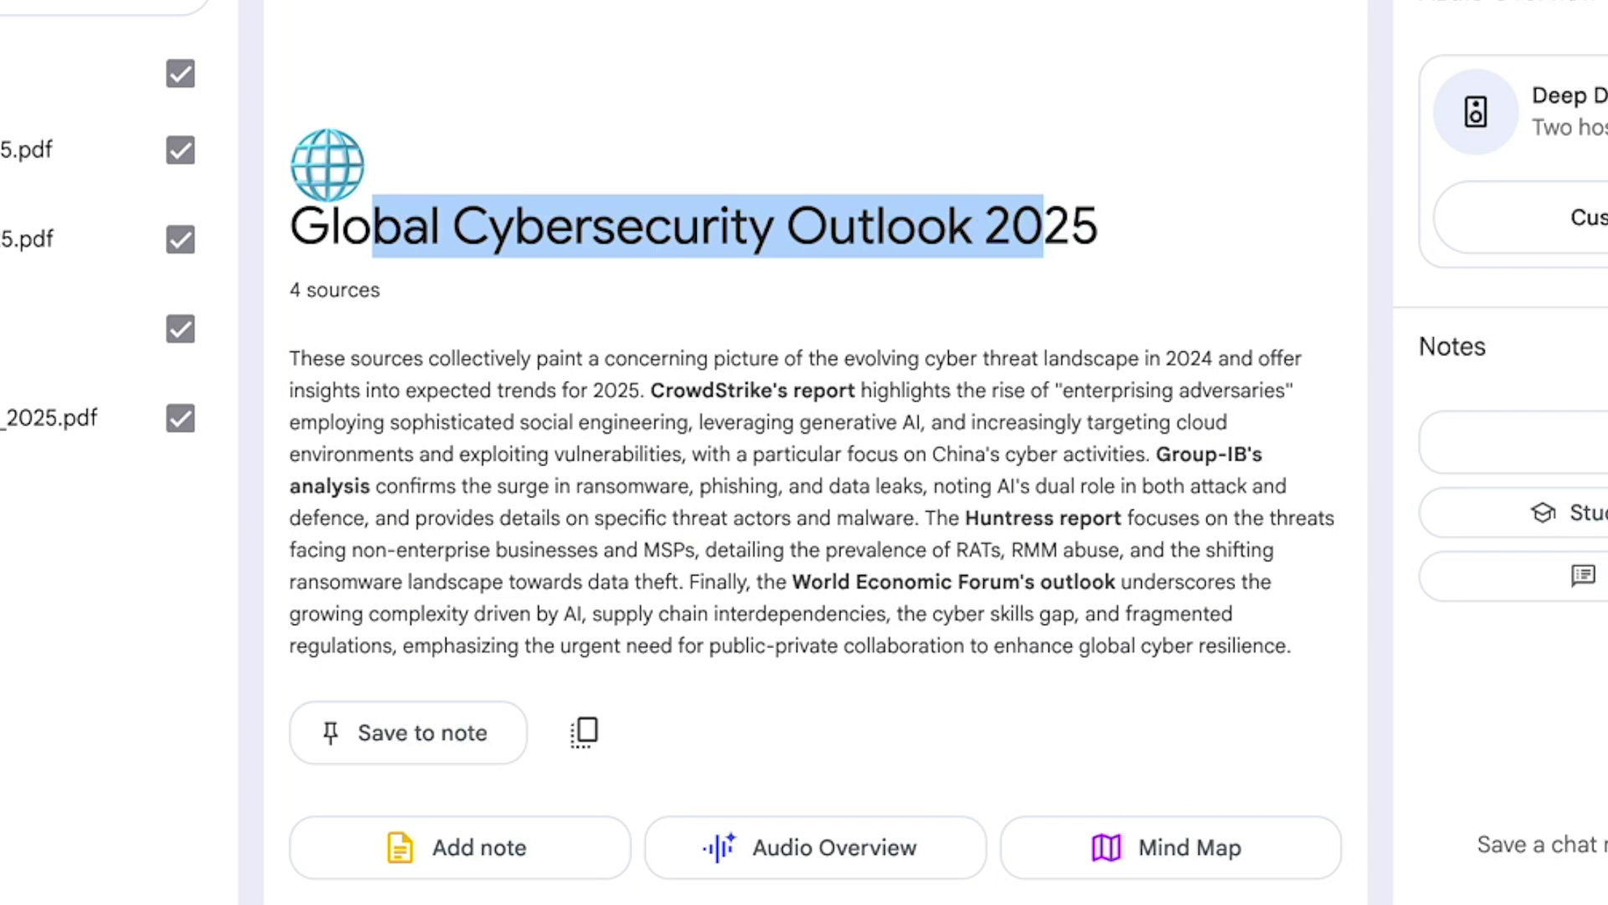
double_click(997, 220)
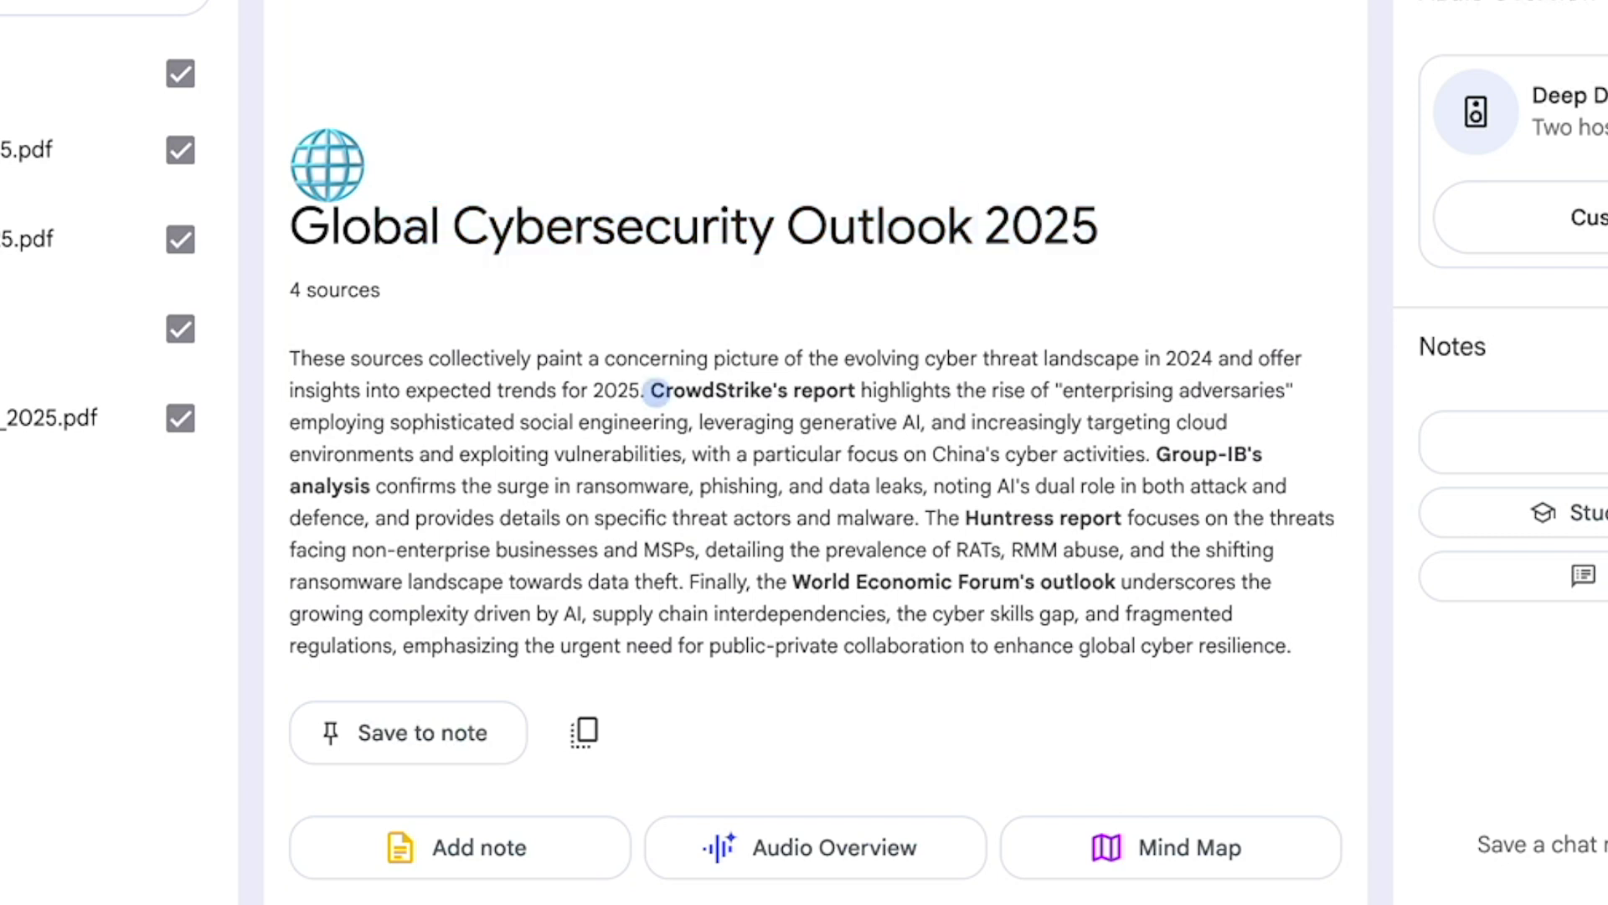
mouse_move(892, 373)
mouse_down()
mouse_move(1152, 413)
mouse_move(1105, 515)
mouse_up()
click(963, 502)
drag(821, 581, 1181, 614)
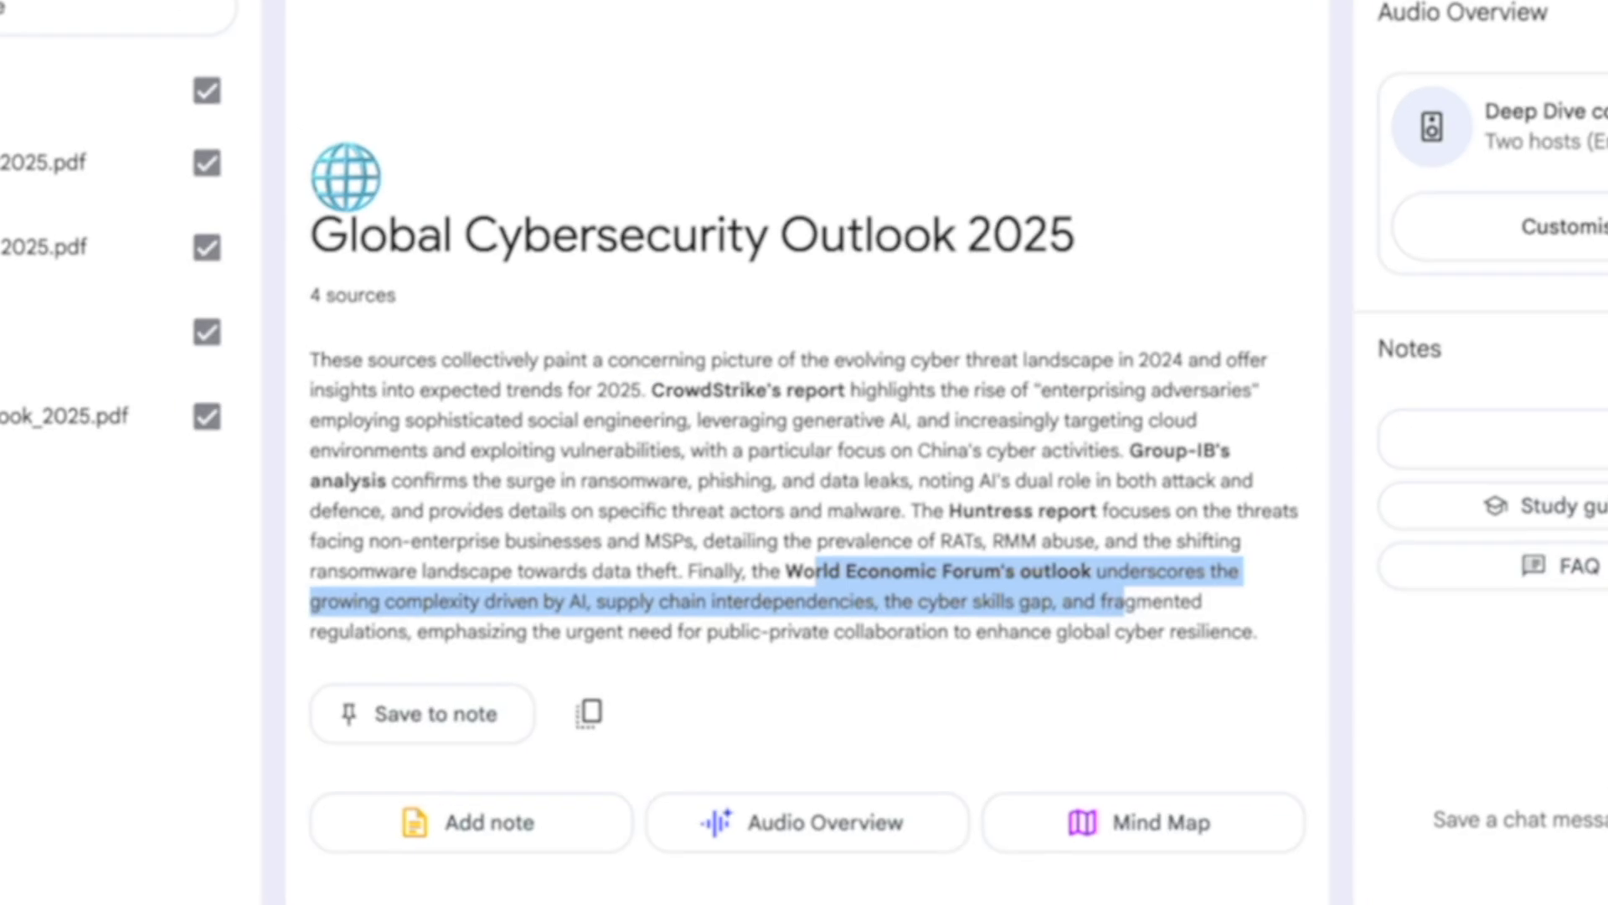